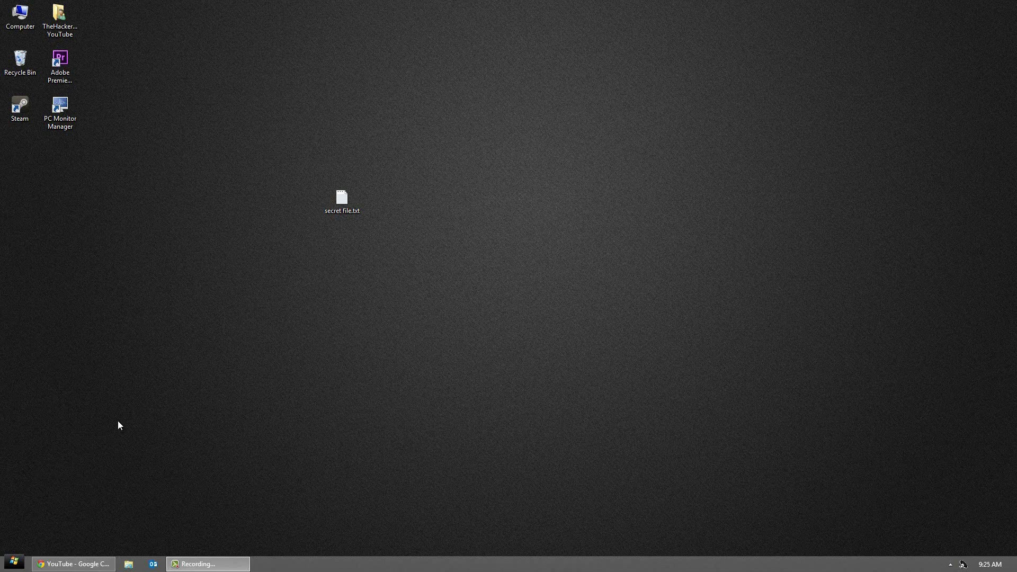
Step: Archive secret file.txt as secret file.rar with a password and encrypted file names
{"action": "left_click", "coordinate": [336, 208]}
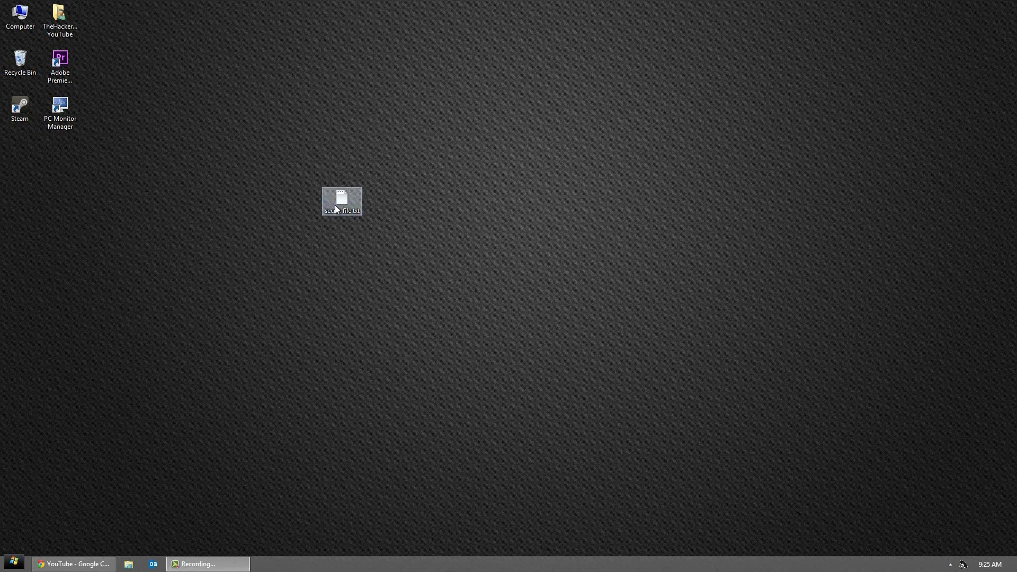
{"action": "right_click", "coordinate": [335, 206]}
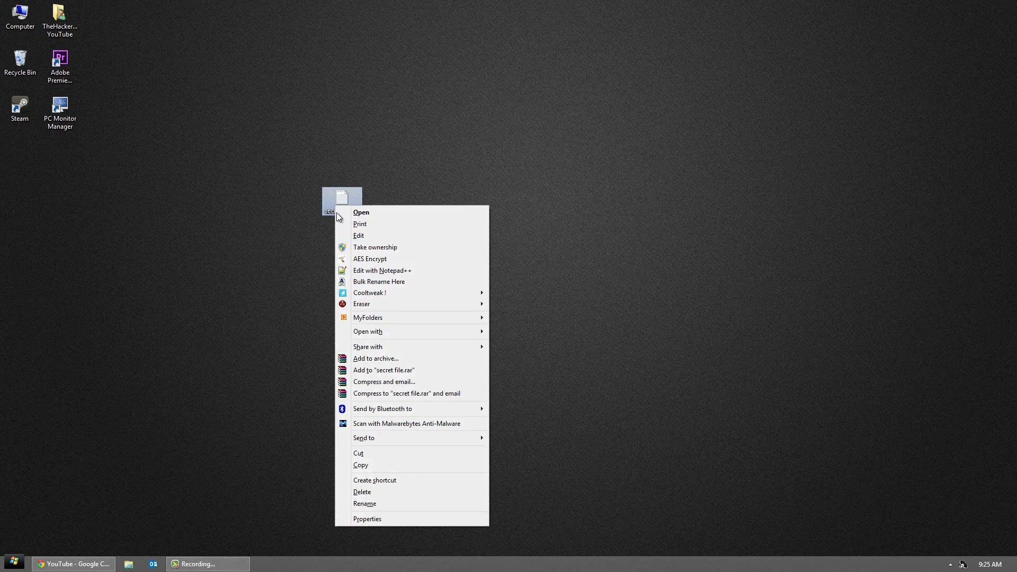
{"action": "left_click", "coordinate": [390, 360]}
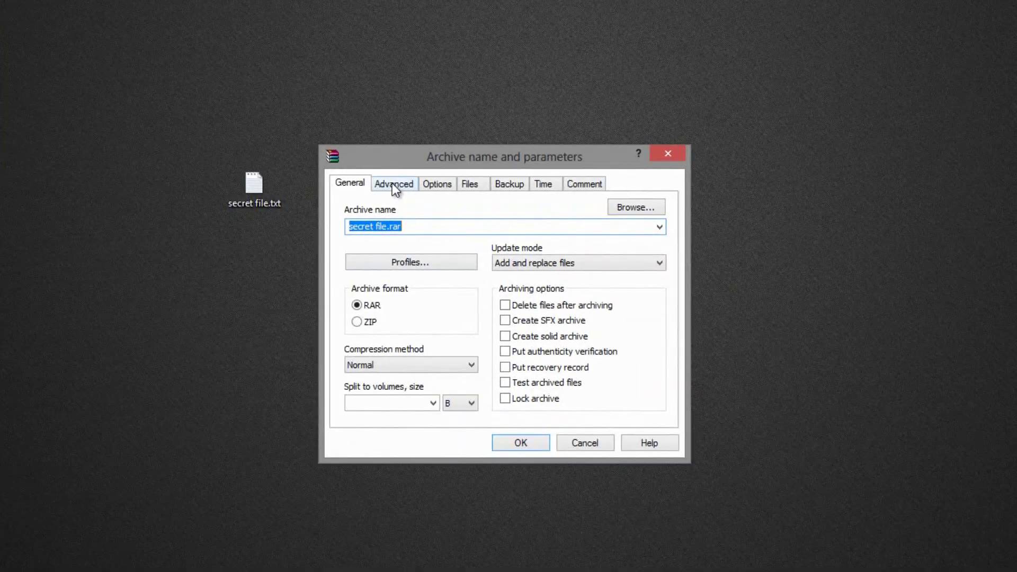
{"action": "left_click", "coordinate": [394, 185]}
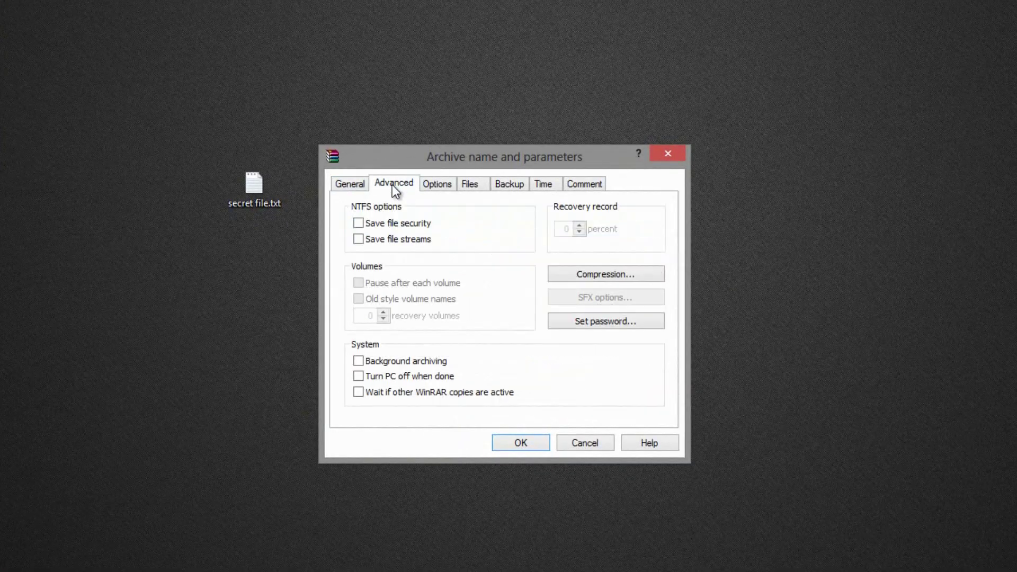
{"action": "left_click", "coordinate": [593, 324]}
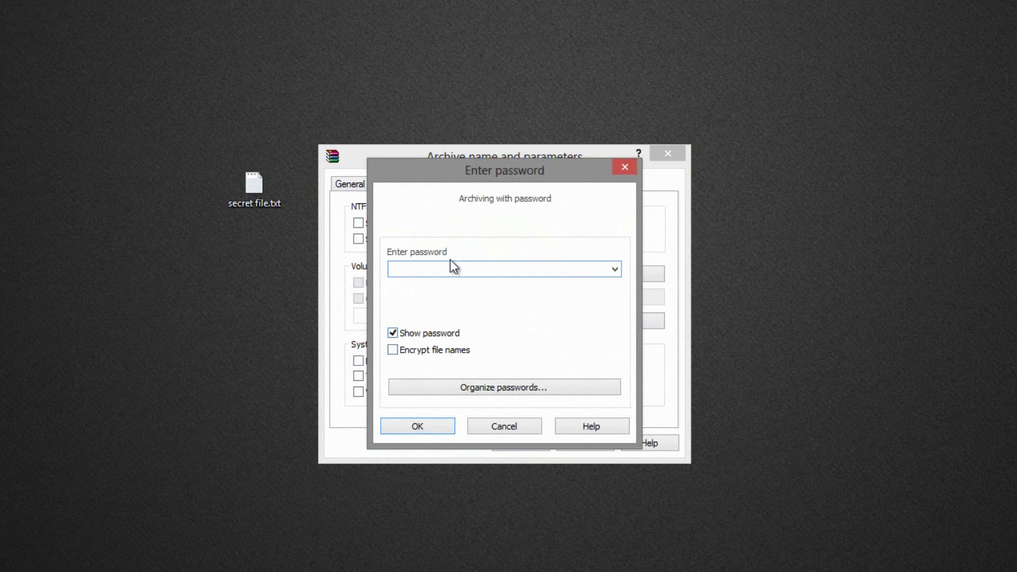
{"action": "type", "text": "passwo"}
{"action": "left_click", "coordinate": [447, 350]}
{"action": "left_click", "coordinate": [441, 426]}
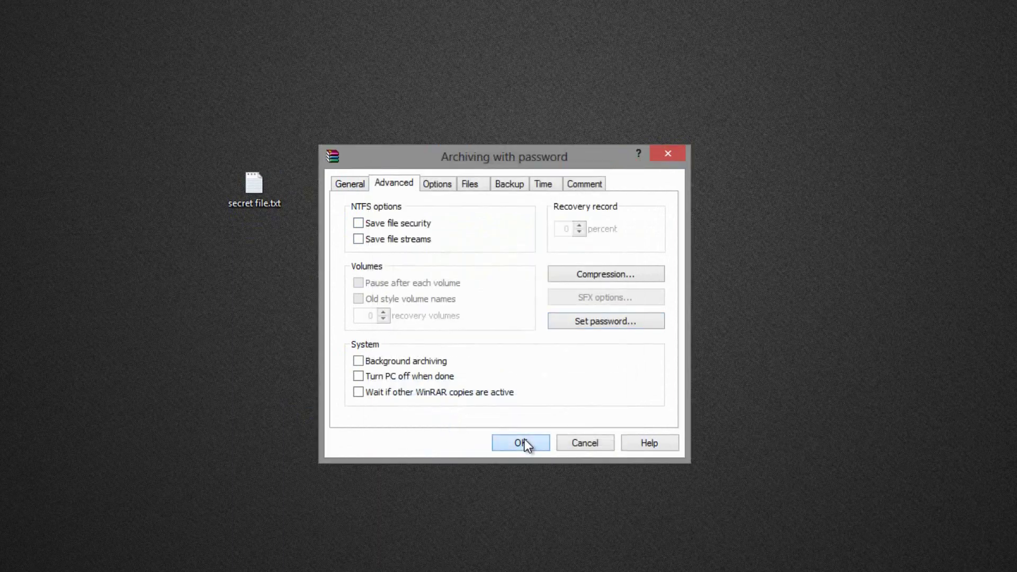
{"action": "left_click", "coordinate": [523, 443]}
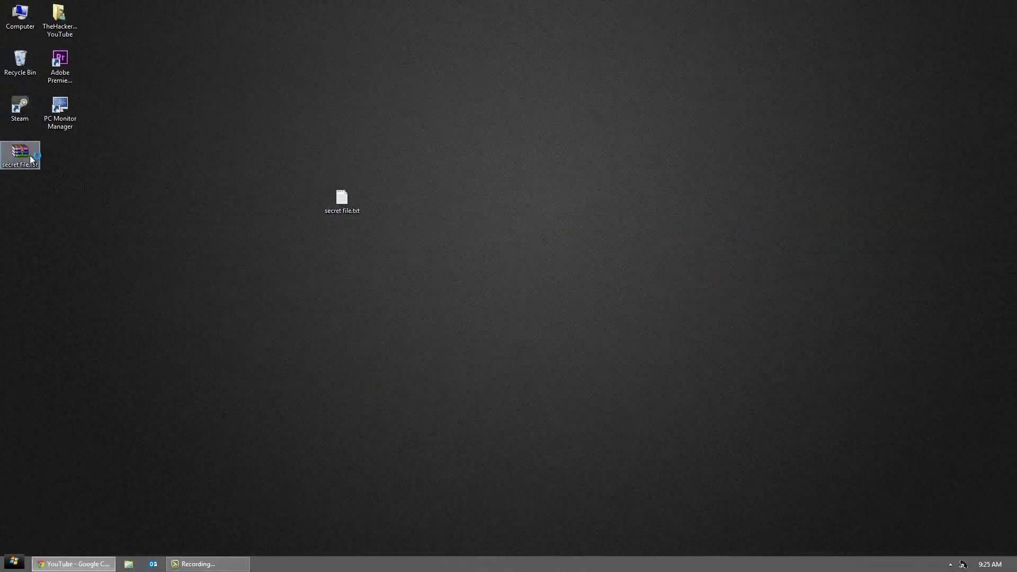
Step: Open secret file.rar by entering the archive password
{"action": "double_click", "coordinate": [29, 155]}
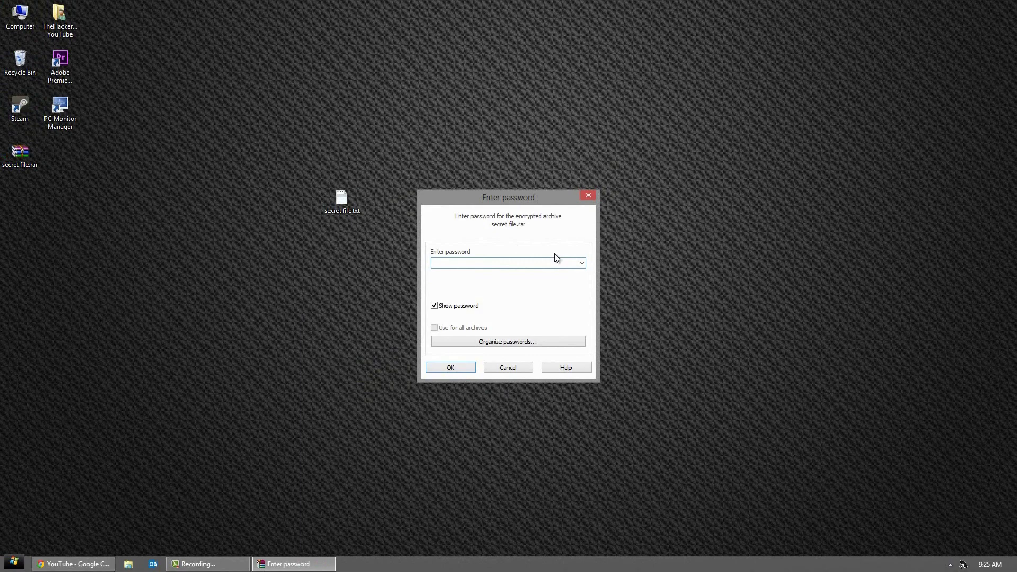
{"action": "type", "text": "password"}
{"action": "key", "text": "Return"}
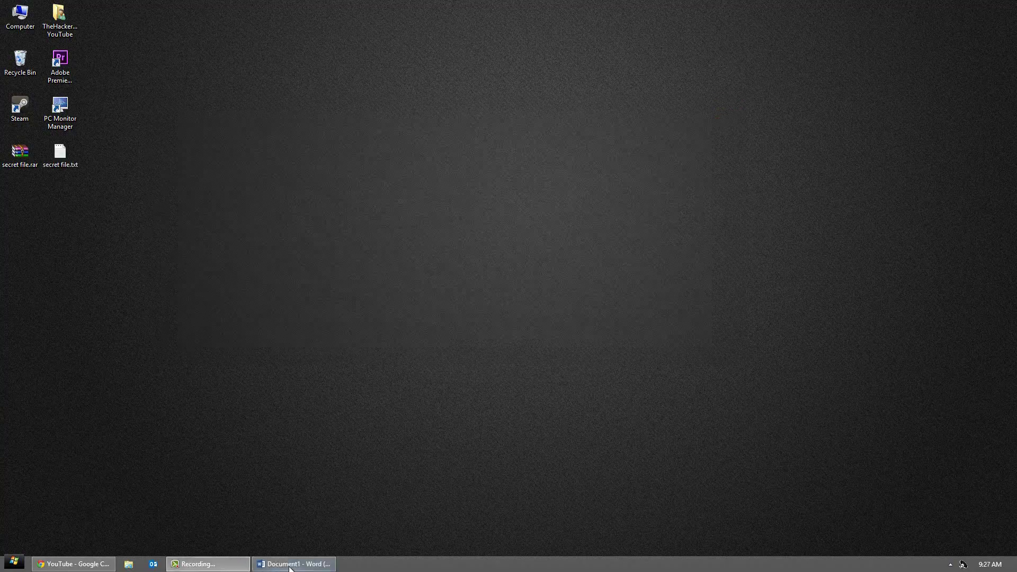
{"action": "left_click", "coordinate": [290, 565]}
Step: Encrypt Document1 with a password via Protect Document > Encrypt with Password
{"action": "left_click", "coordinate": [19, 20]}
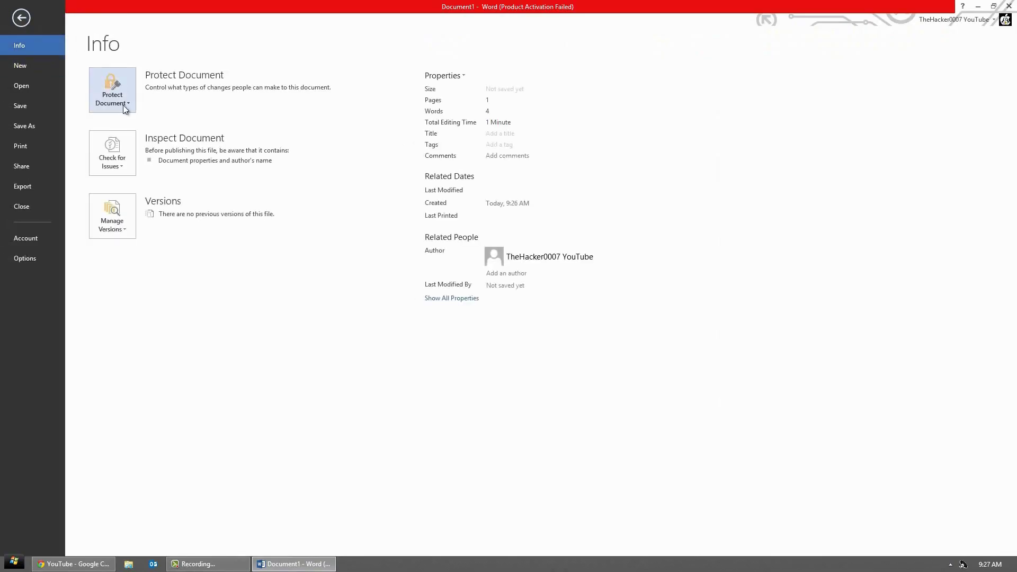
{"action": "left_click", "coordinate": [123, 103]}
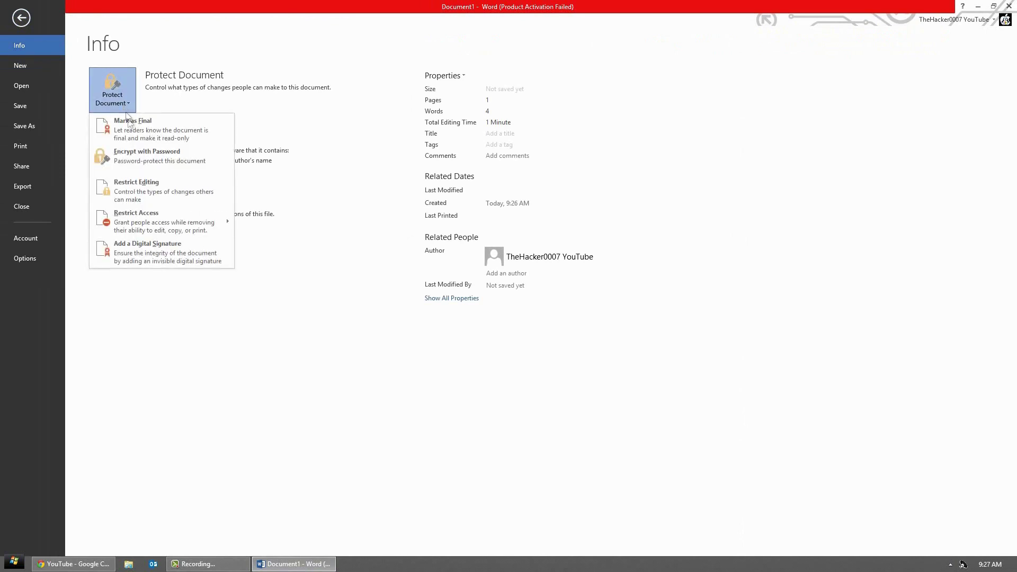
{"action": "left_click", "coordinate": [139, 154]}
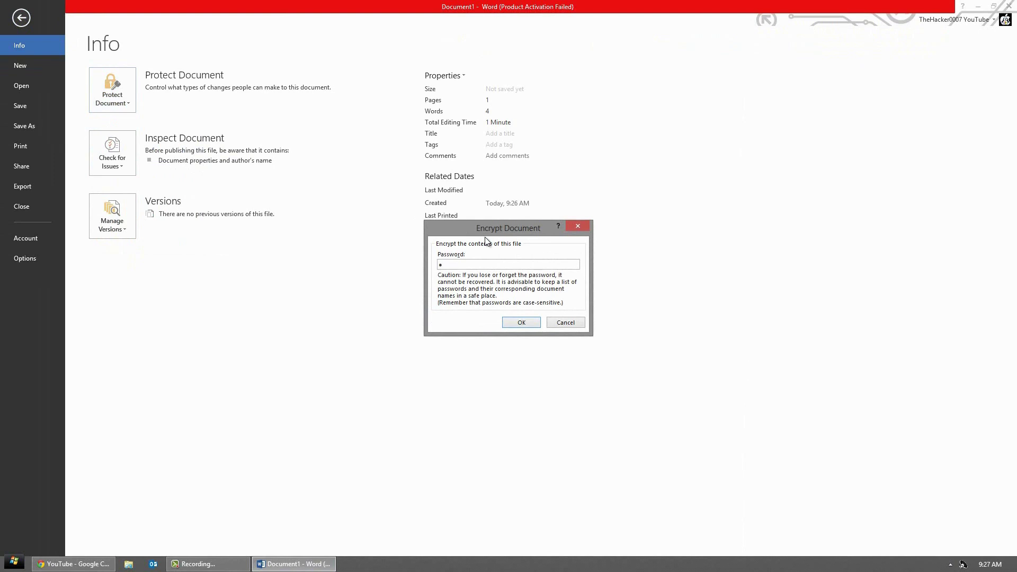
{"action": "type", "text": "••••••••"}
{"action": "key", "text": "Return"}
{"action": "type", "text": "••••••••"}
{"action": "key", "text": "Return"}
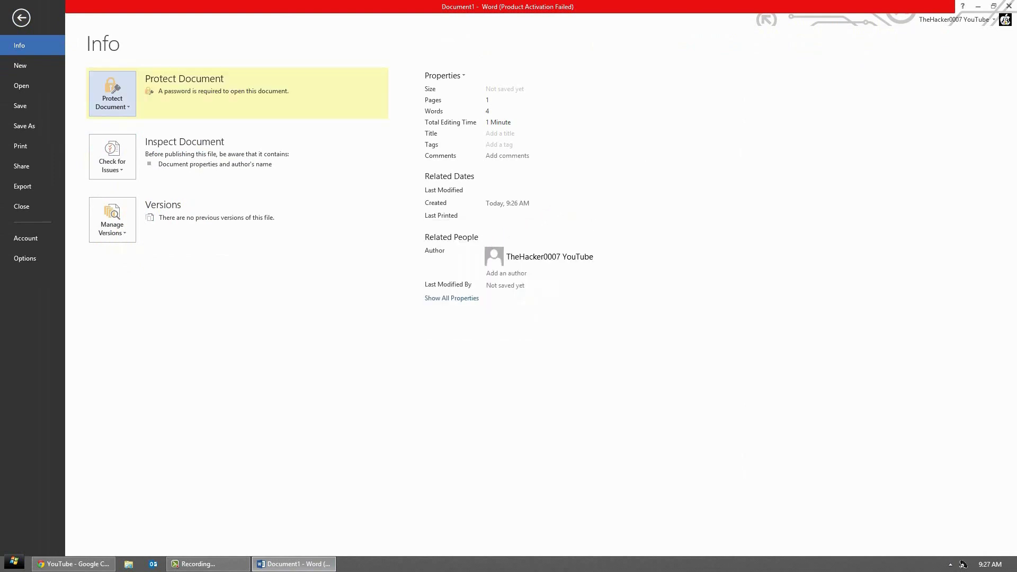
{"action": "left_click", "coordinate": [1009, 8]}
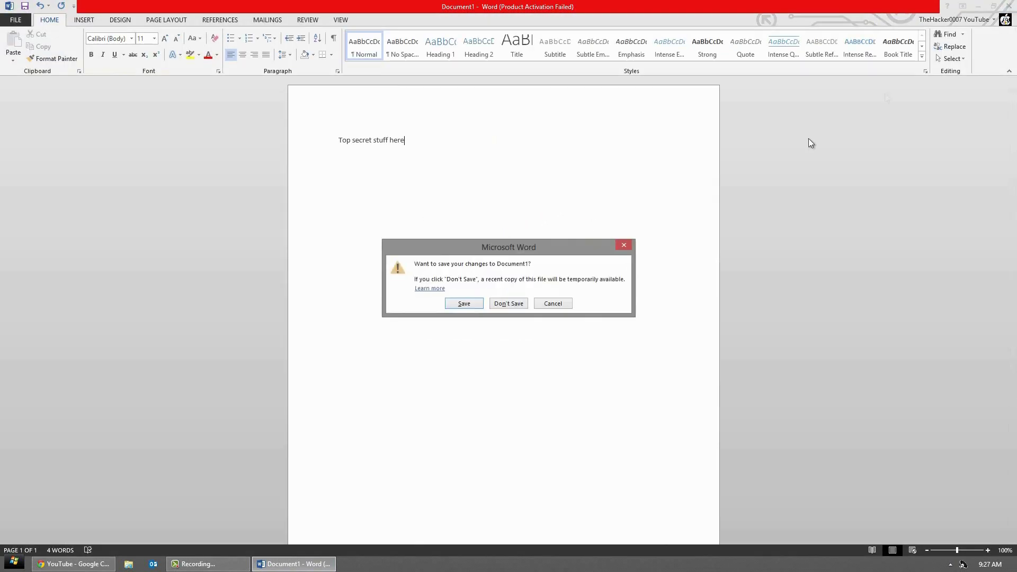
Step: Save the encrypted document to the desktop as Top secret stuff here.docx
{"action": "left_click", "coordinate": [464, 303]}
{"action": "left_click", "coordinate": [53, 98]}
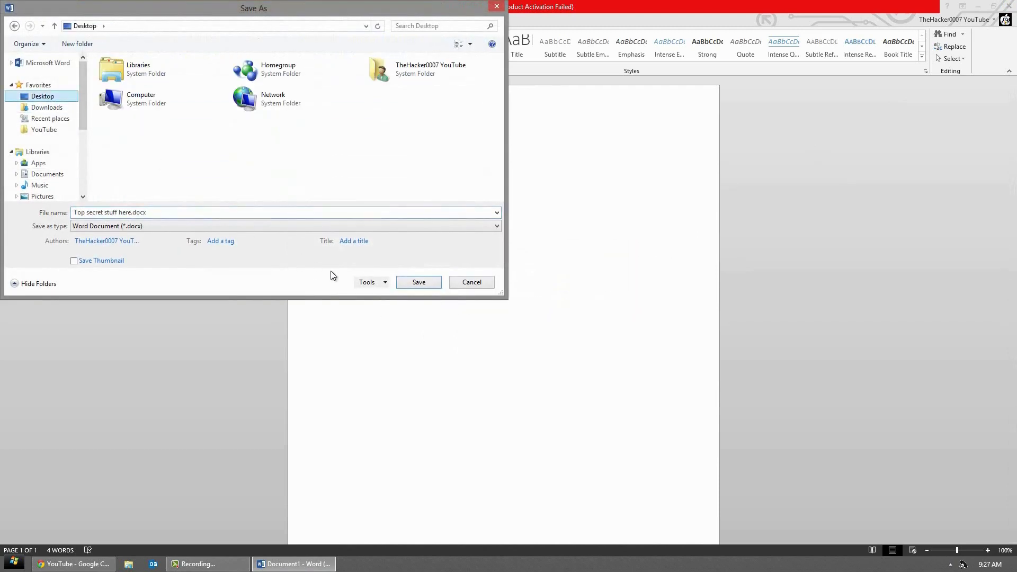
{"action": "left_click", "coordinate": [417, 287]}
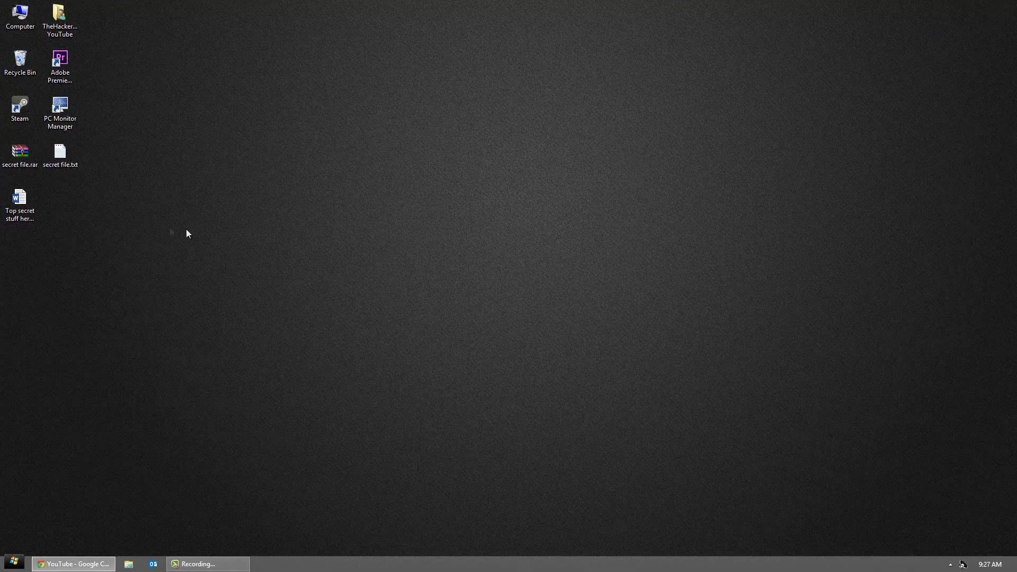
Step: Reopen Top secret stuff here.docx with its password, dismiss activation, then close Word
{"action": "double_click", "coordinate": [27, 204]}
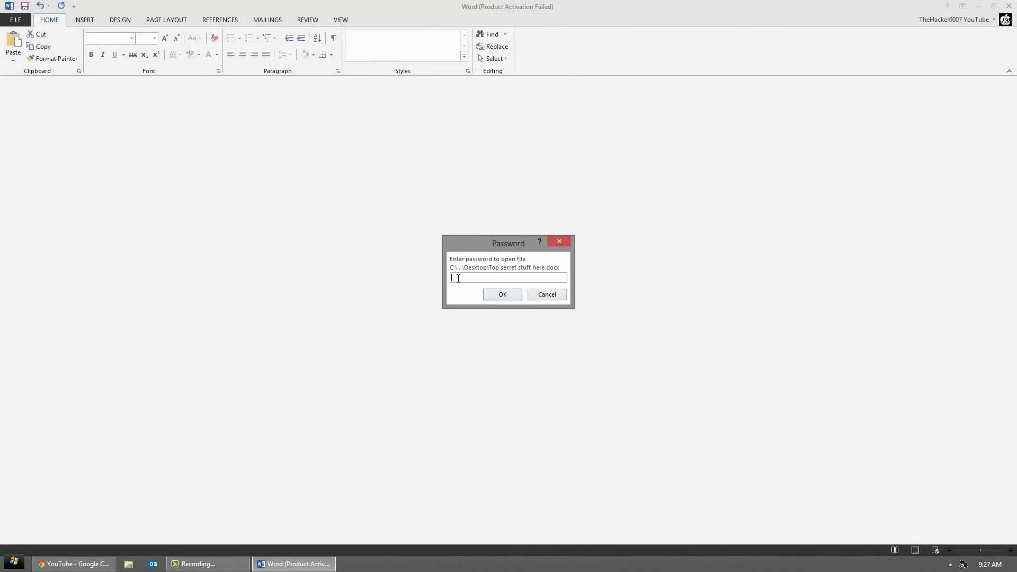
{"action": "type", "text": "•••••••"}
{"action": "key", "text": "Return"}
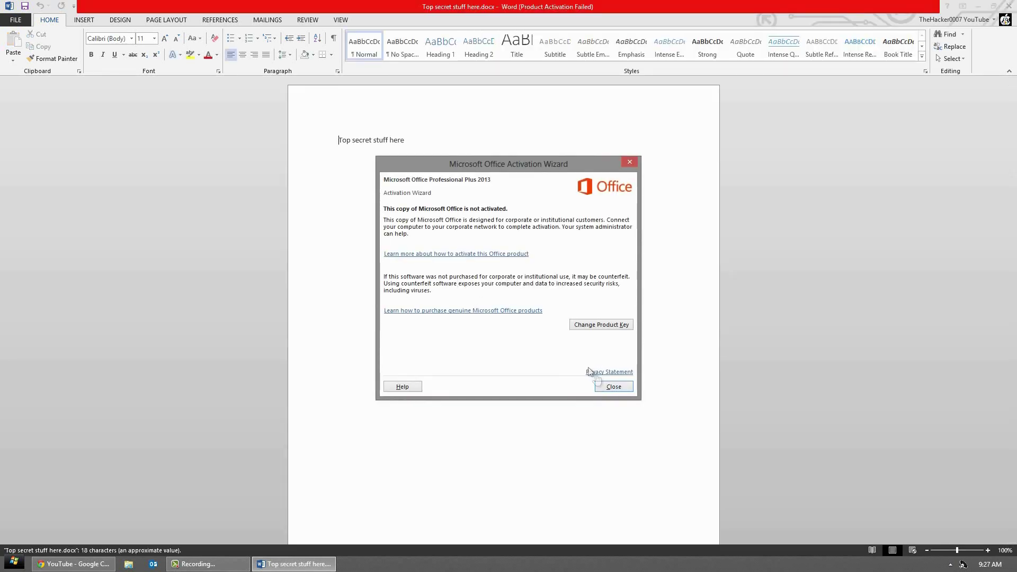
{"action": "left_click", "coordinate": [618, 385]}
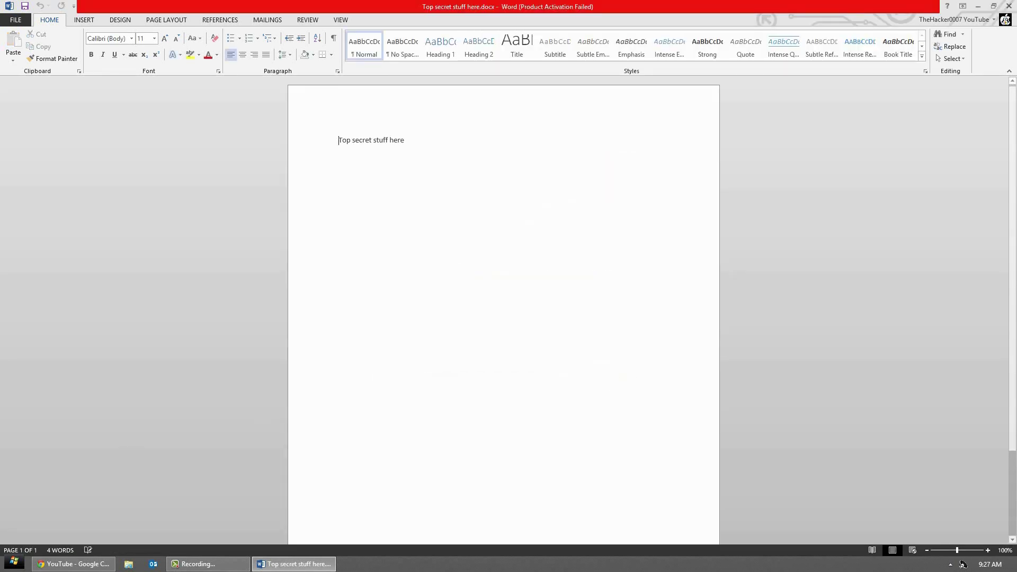
{"action": "key", "text": "alt+F4"}
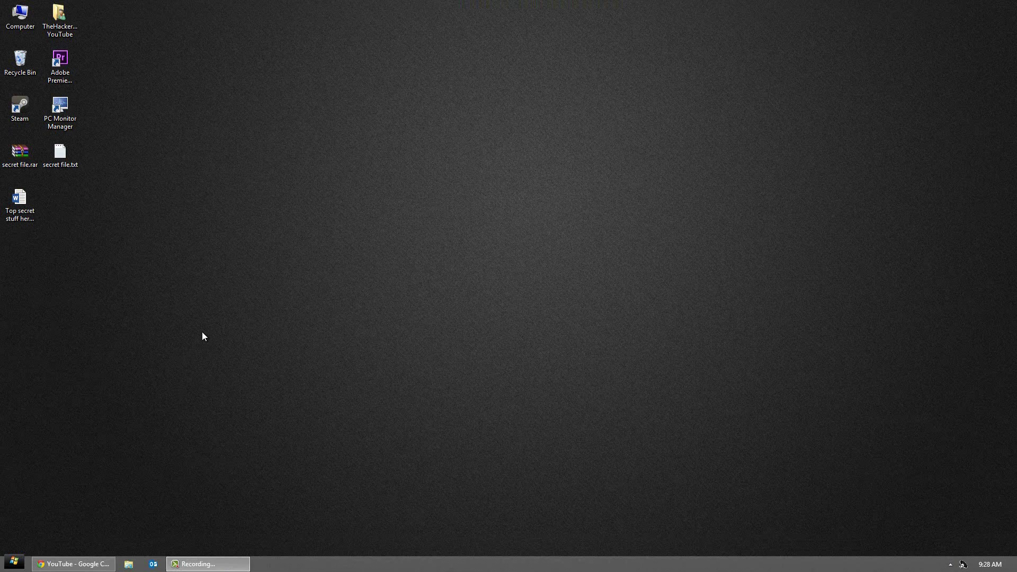
{"action": "left_click", "coordinate": [24, 557]}
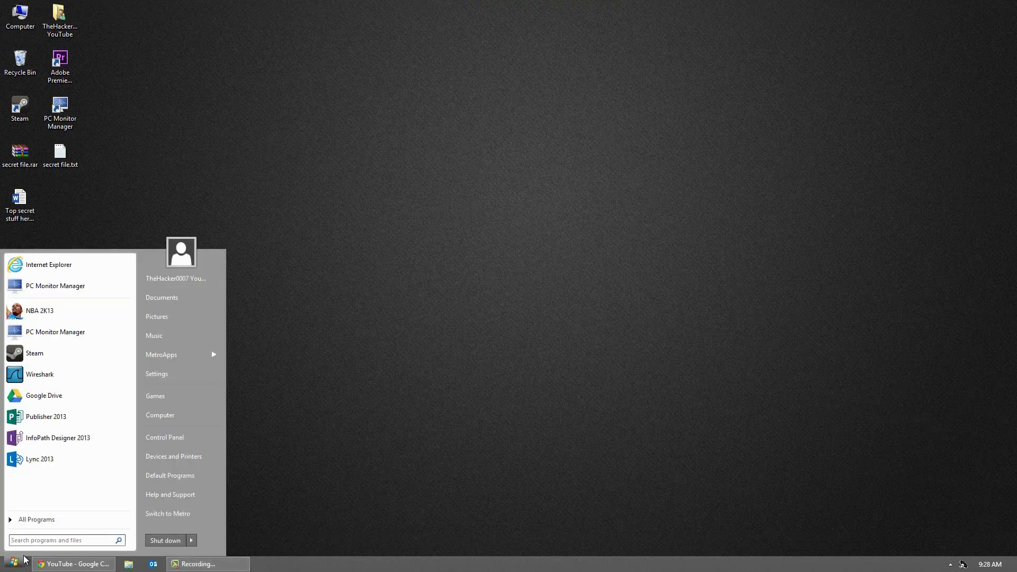
{"action": "type", "text": "bi"}
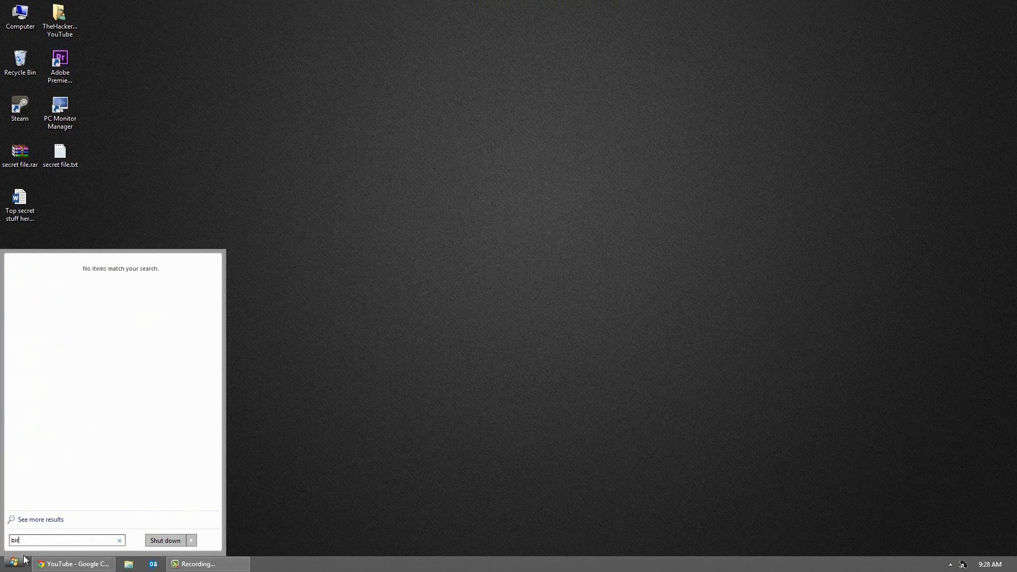
{"action": "type", "text": "t"}
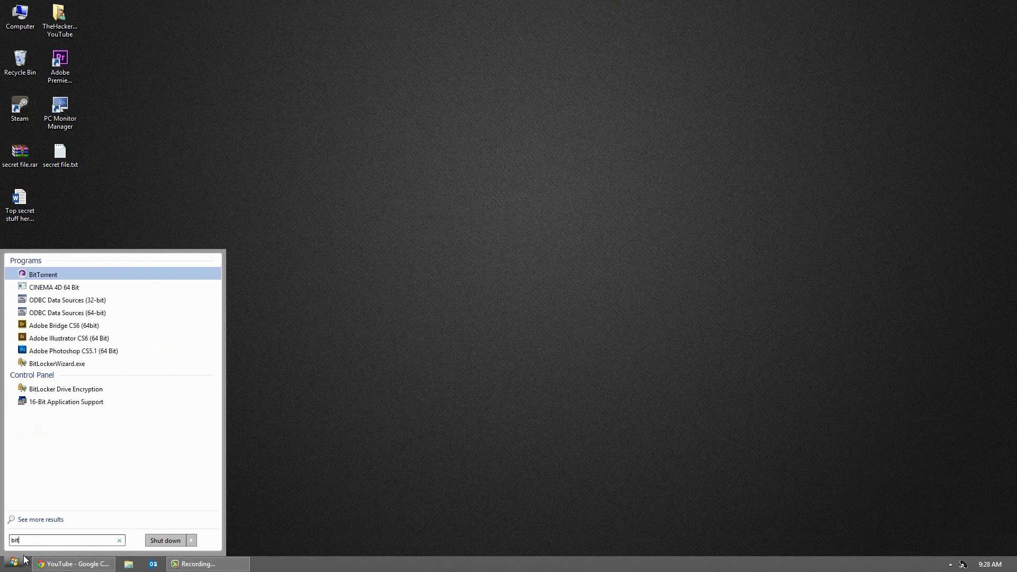
{"action": "left_click", "coordinate": [113, 397]}
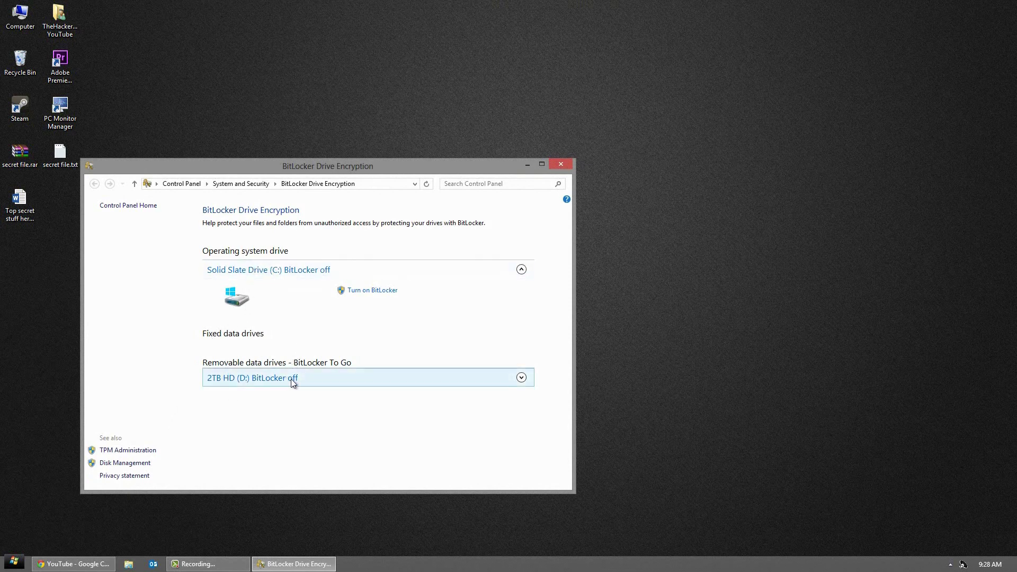
{"action": "left_click", "coordinate": [521, 379]}
{"action": "left_click", "coordinate": [380, 400]}
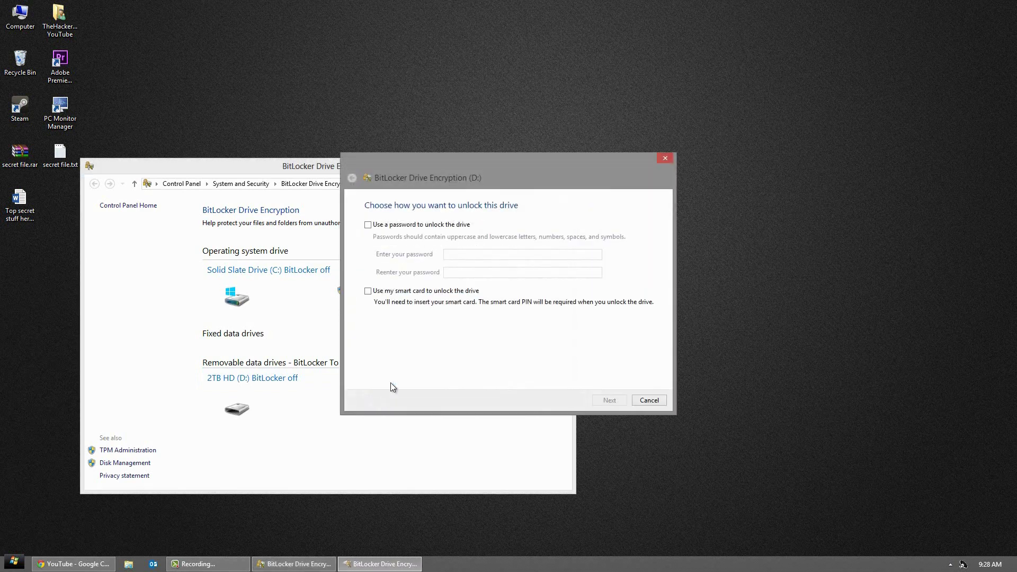
{"action": "left_click", "coordinate": [436, 226]}
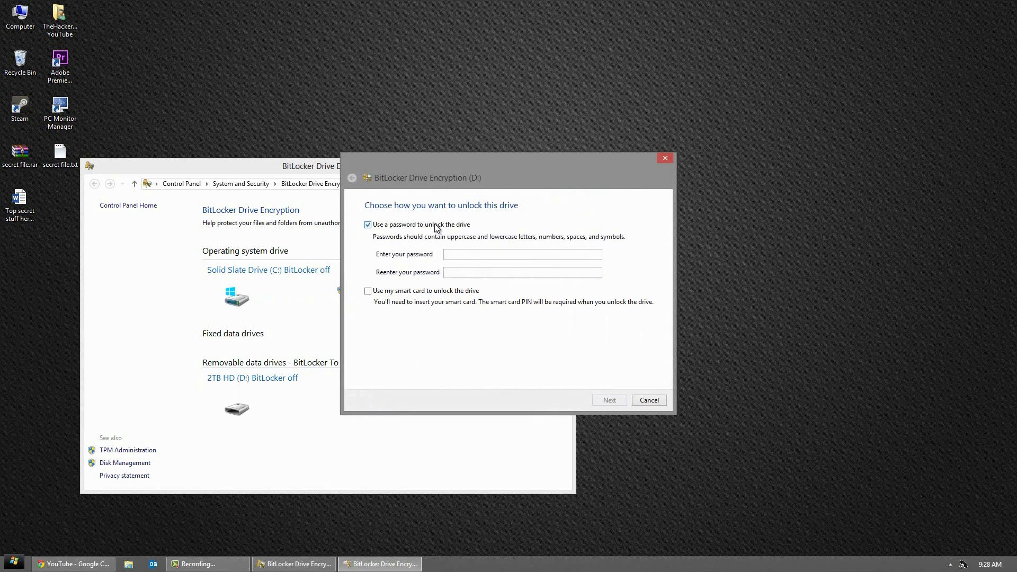
{"action": "left_click", "coordinate": [457, 254]}
{"action": "type", "text": "••••••••"}
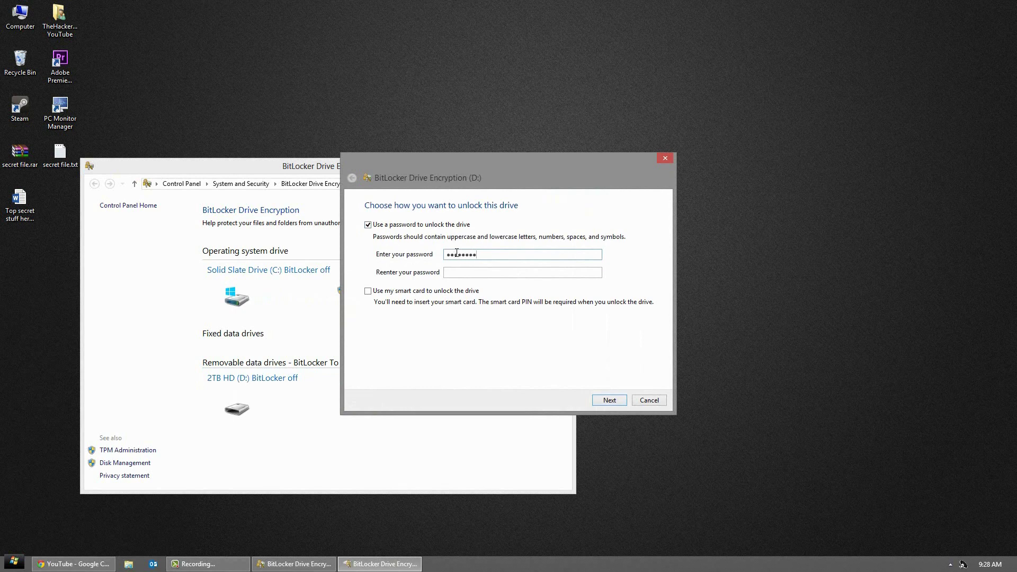
{"action": "key", "text": "Tab"}
{"action": "type", "text": "•••••••"}
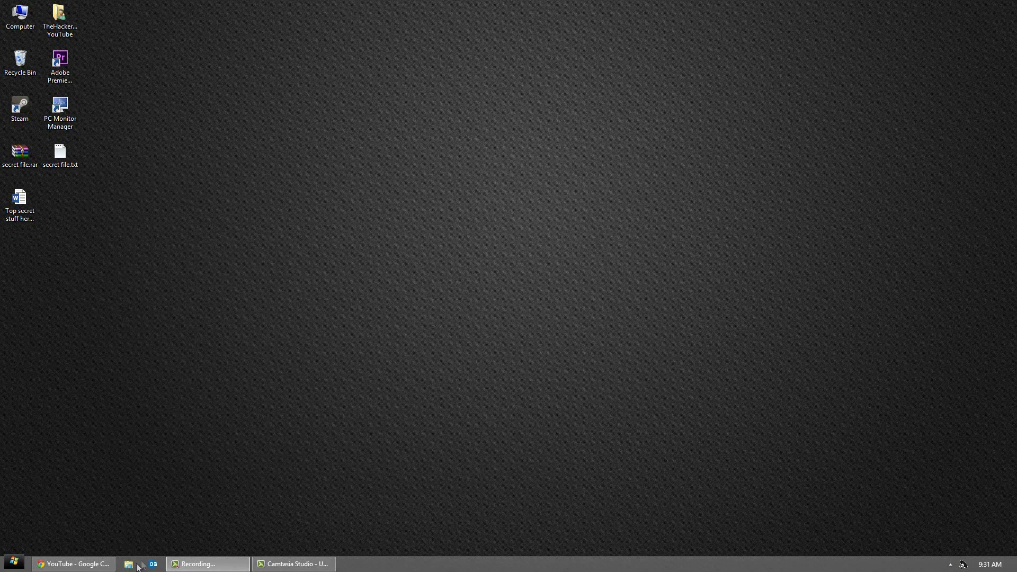
Step: Open the Advanced Attributes dialog for the Program Files folder on drive C:
{"action": "left_click", "coordinate": [129, 564]}
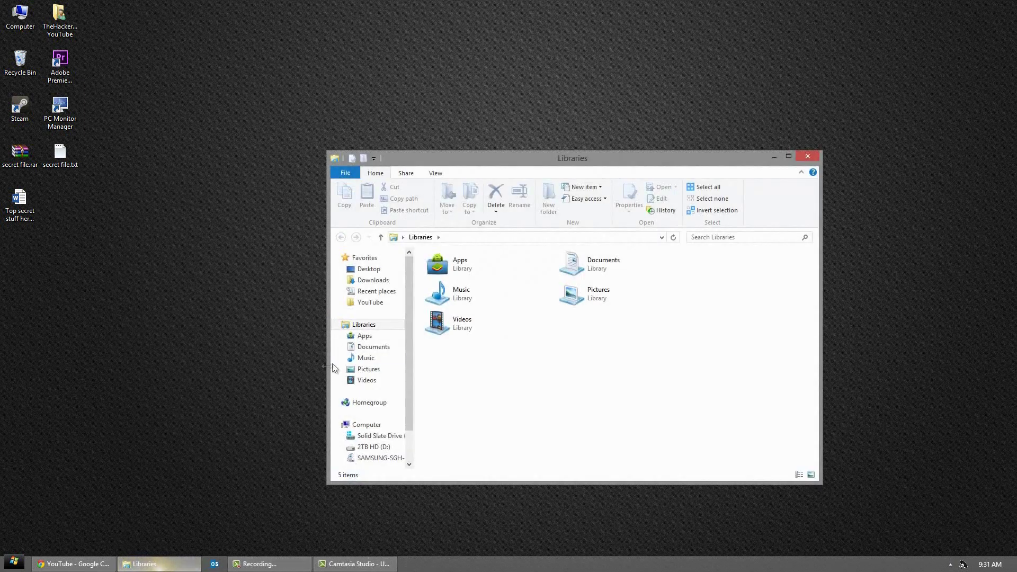
{"action": "left_click", "coordinate": [373, 437]}
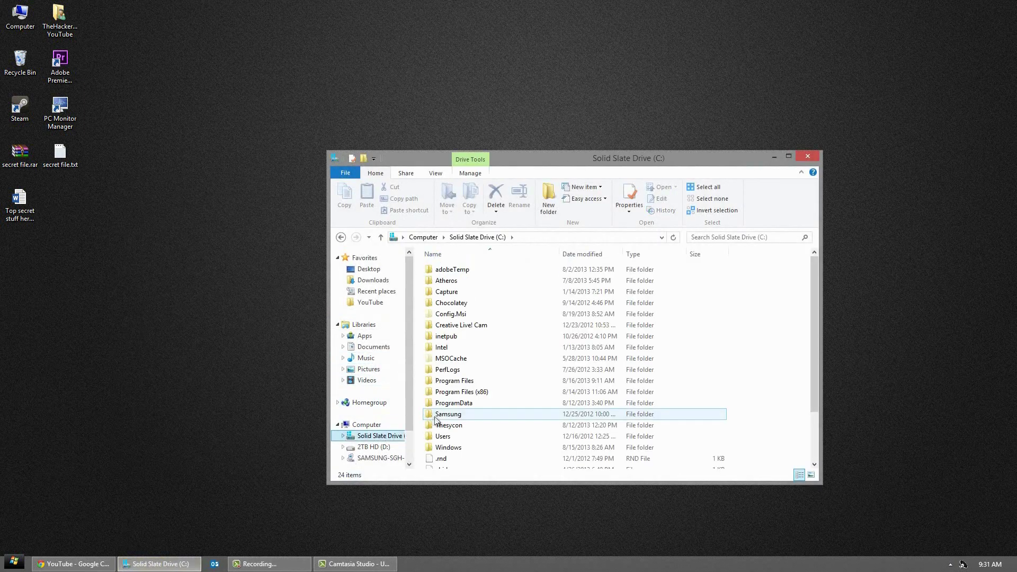
{"action": "right_click", "coordinate": [463, 382]}
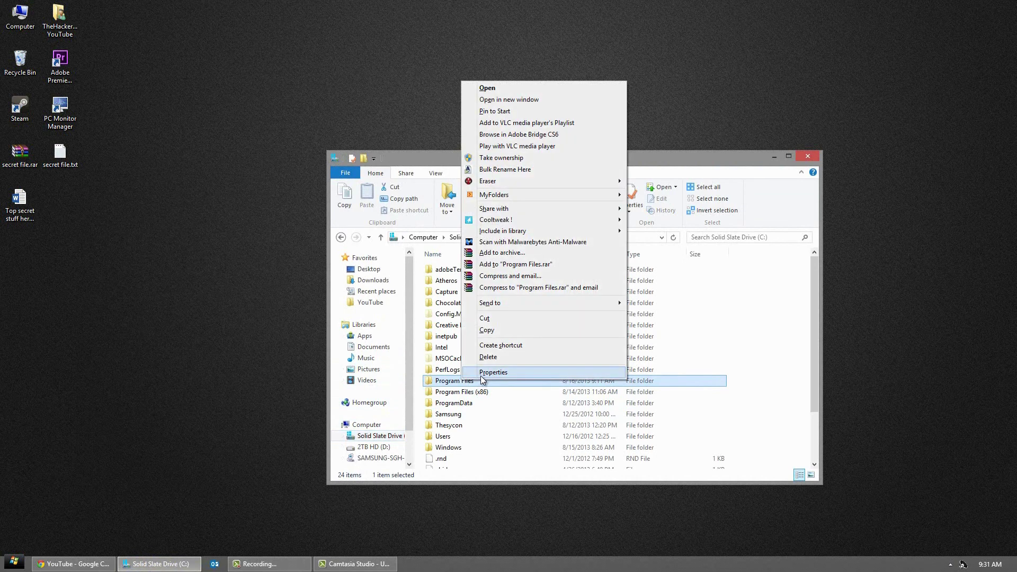
{"action": "left_click", "coordinate": [482, 377]}
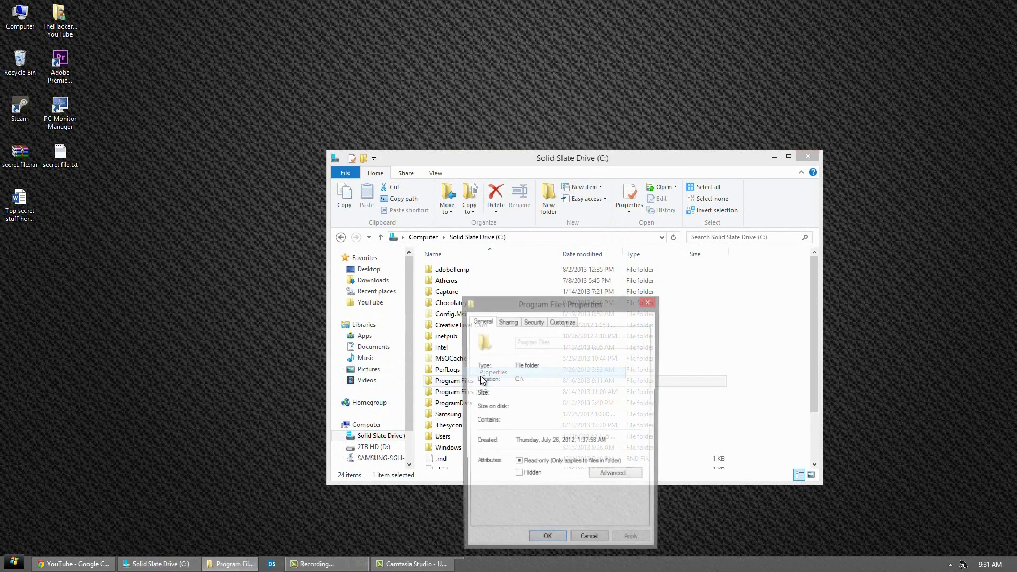
{"action": "left_click", "coordinate": [603, 477]}
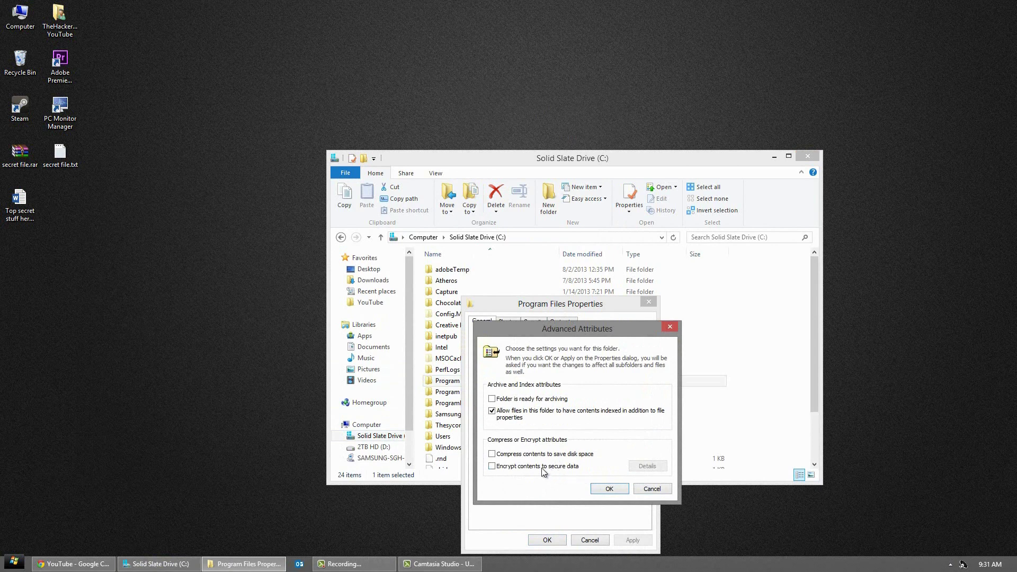